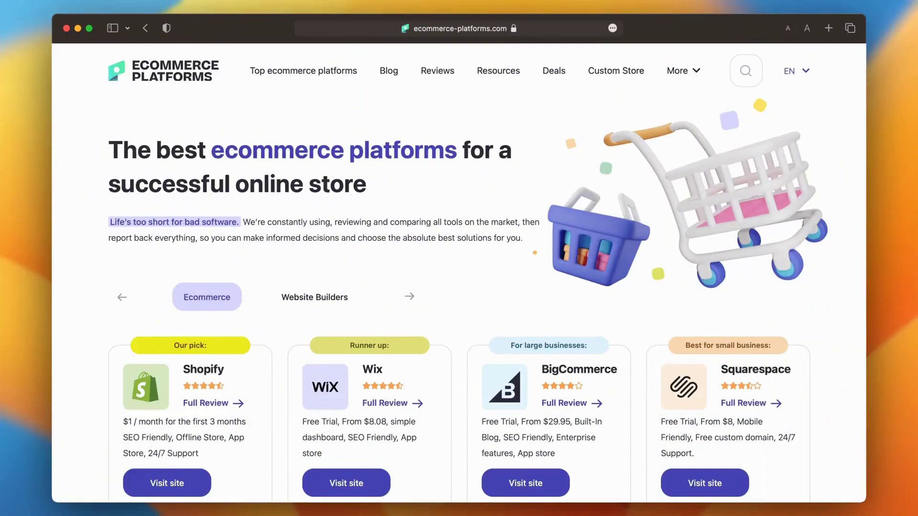
Scroll the Ecommerce Platforms homepage down to the We Test. You Sell. cards and As featured in logos
scroll(458, 272, down, 2)
scroll(459, 273, down, 4)
scroll(459, 273, down, 1)
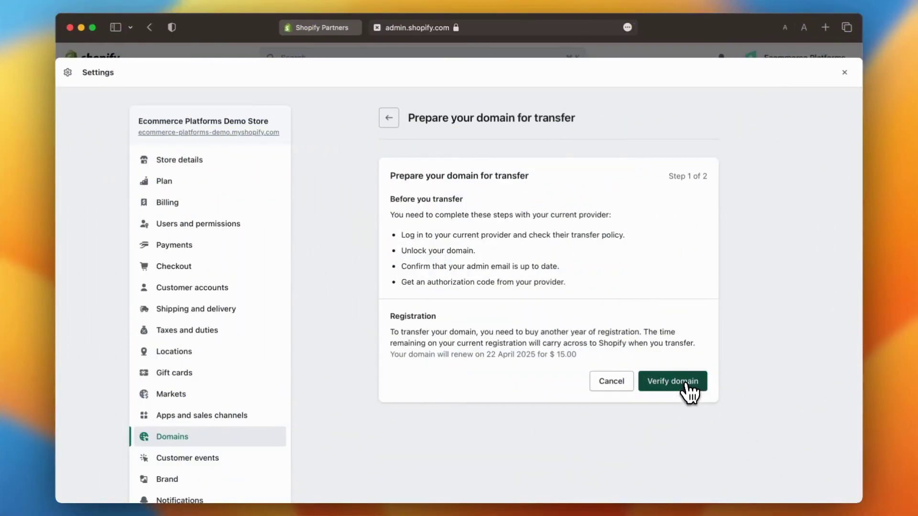
Run Verify domain, then Verify again, with both checks reporting the domain as locked
click(688, 387)
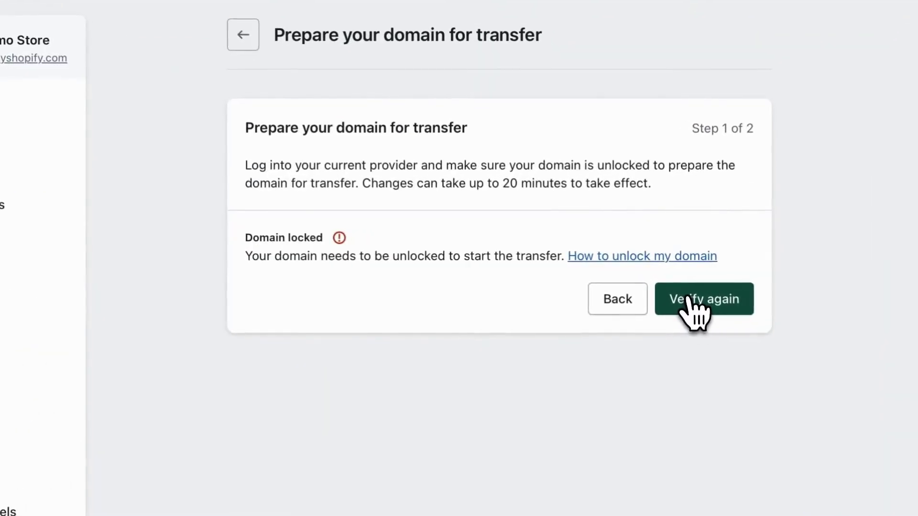
click(673, 285)
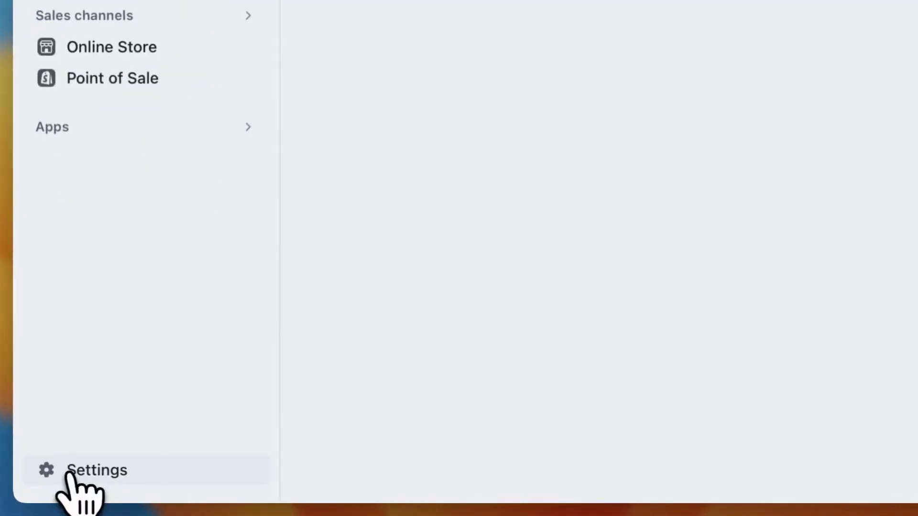
Go to Settings and choose Domains from the settings list
click(70, 473)
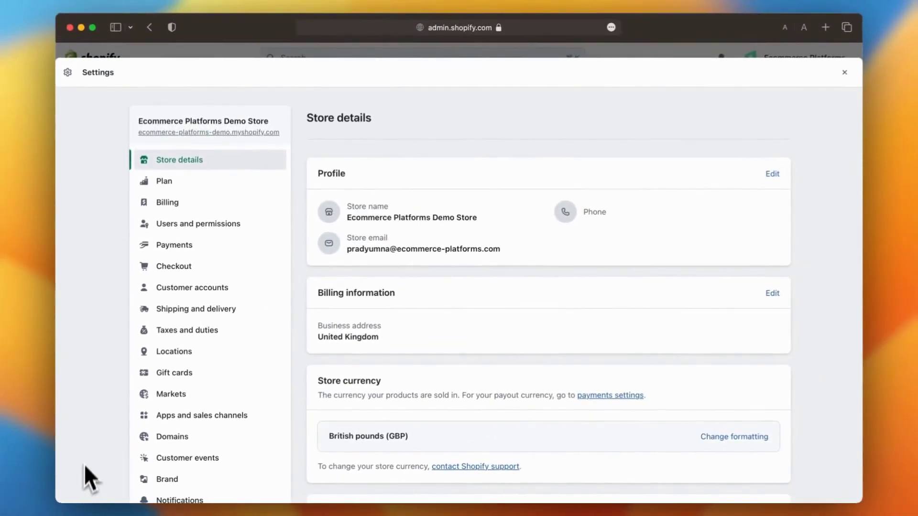
scroll(86, 457, down, 3)
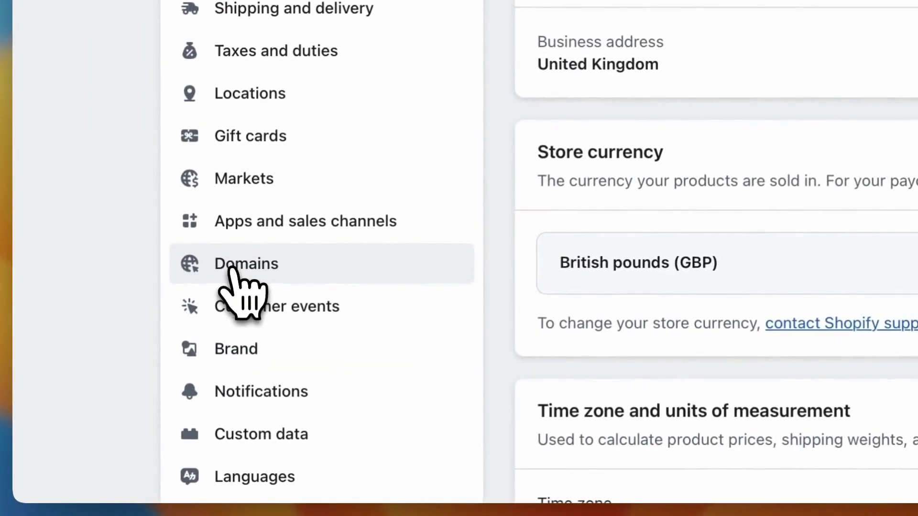
click(165, 375)
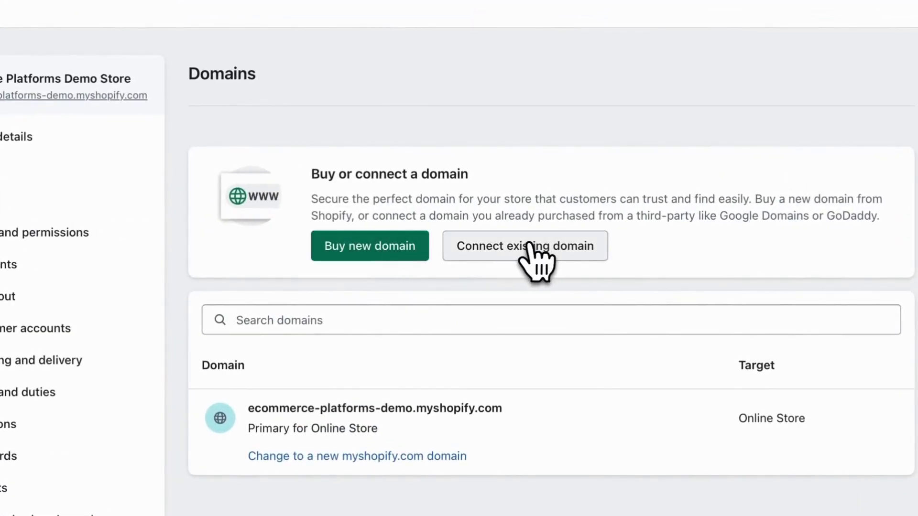
Choose Connect existing domain, then switch to transferring the domain to Shopify
click(529, 244)
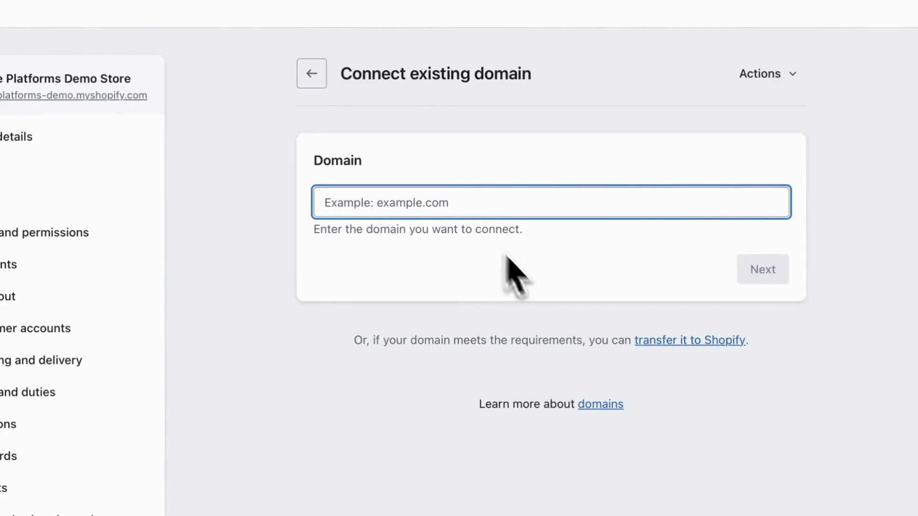
click(676, 343)
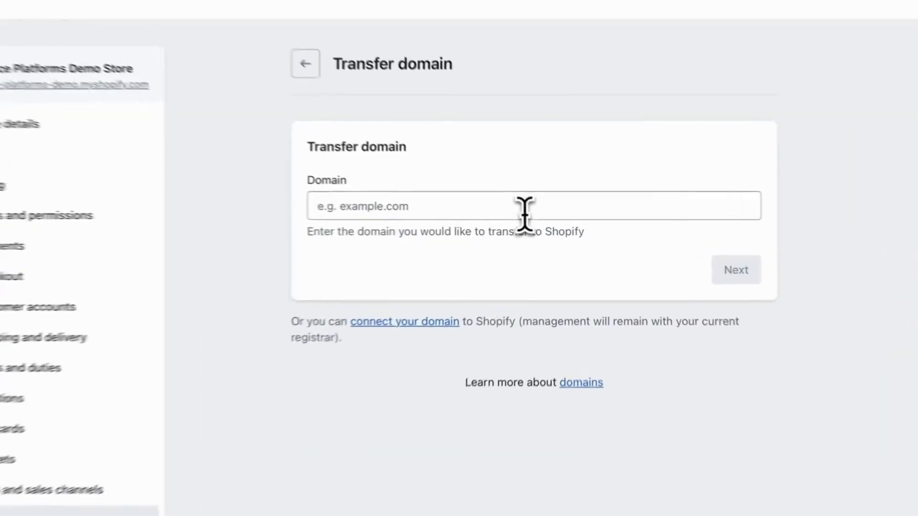
Submit ecommercedemostore.com as the domain to transfer and run Verify domain
click(525, 211)
text(ecommercedemostore.com)
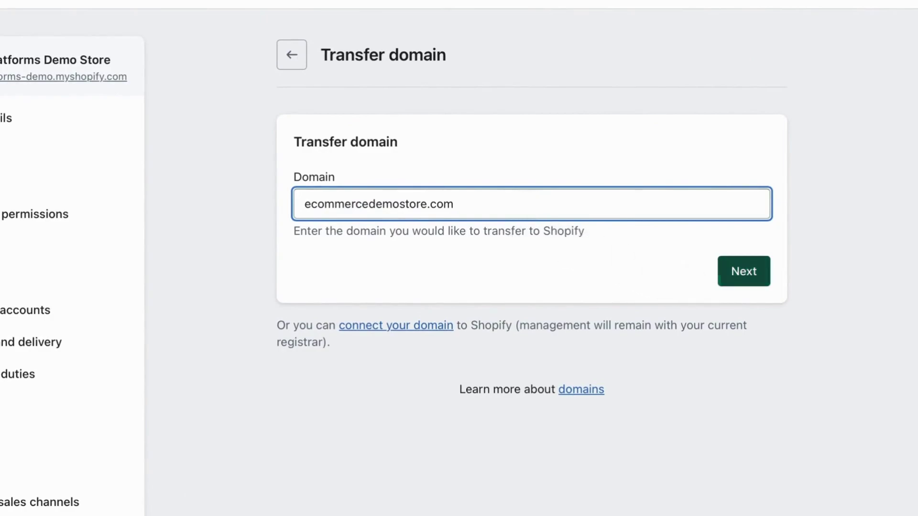
click(742, 280)
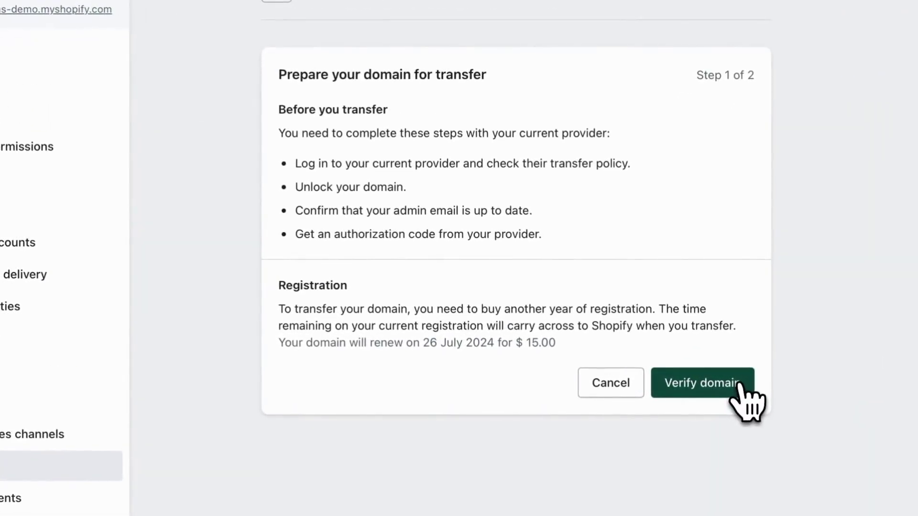
click(694, 381)
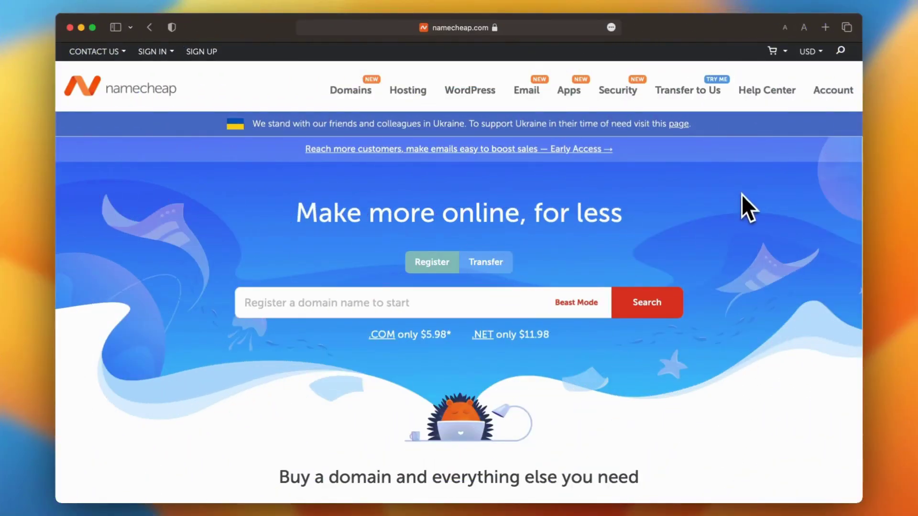
mouse_move(767, 90)
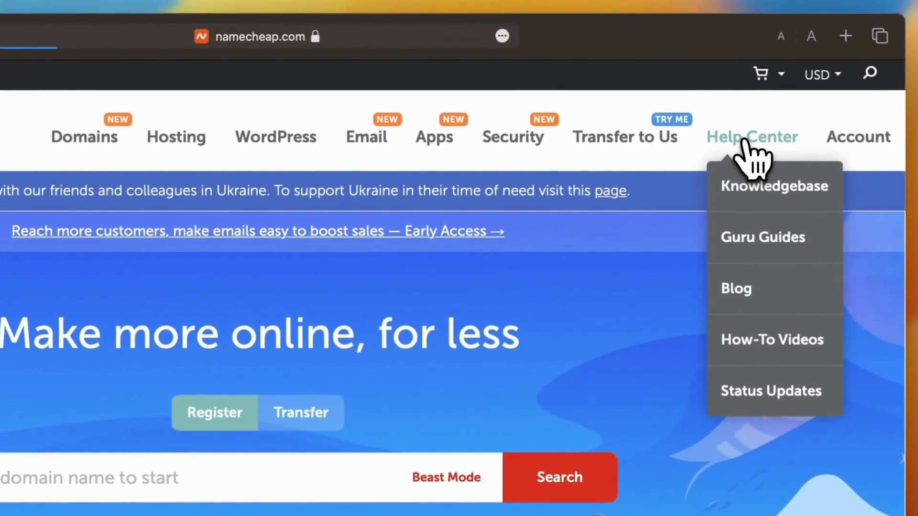
Search Namecheap's Help Center for 'transfer' and read the Transfer to another provider article
click(746, 140)
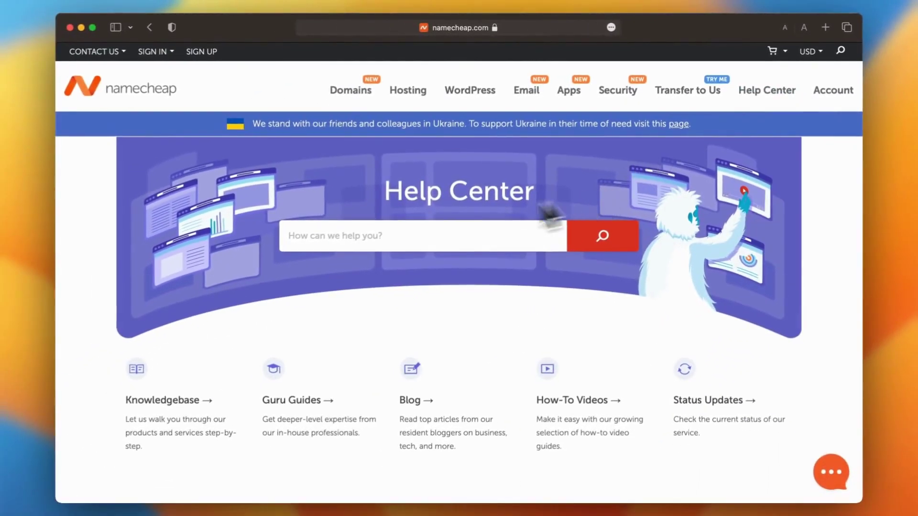
click(412, 235)
text(tr)
text(ansfer)
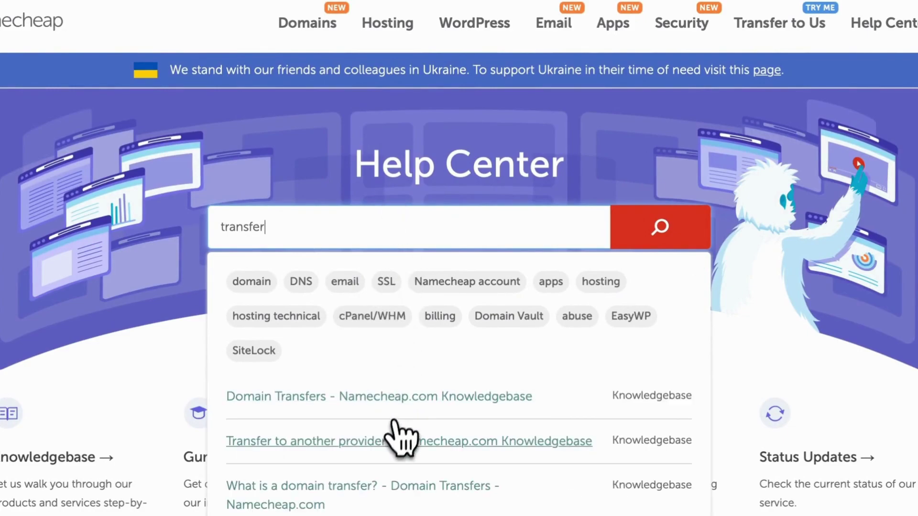
click(390, 437)
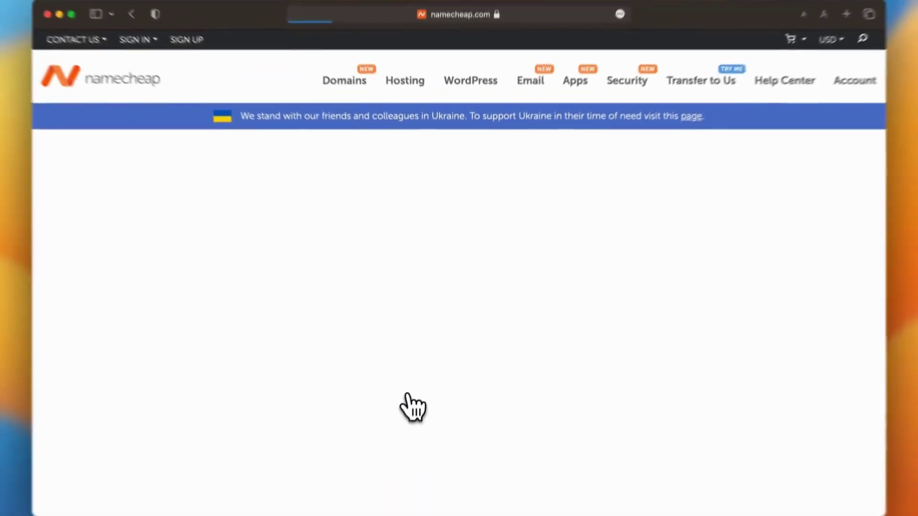
scroll(414, 399, down, 2)
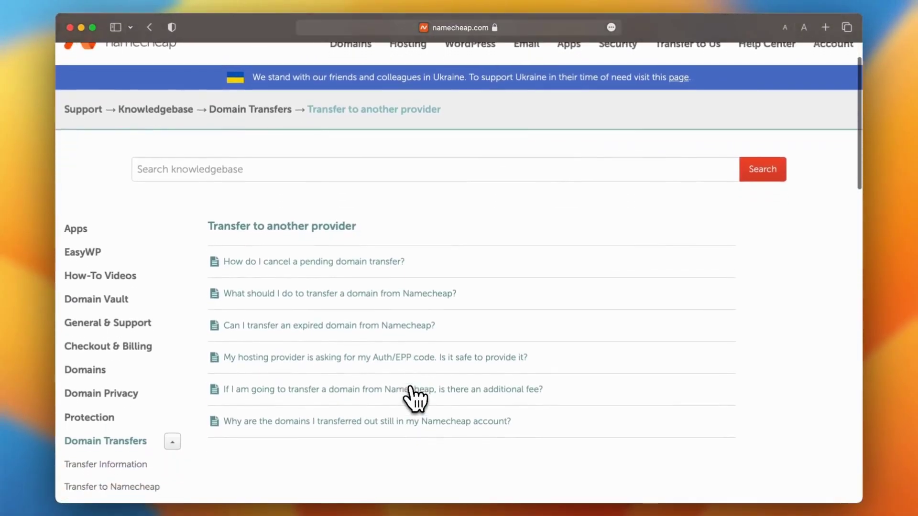
scroll(414, 399, down, 2)
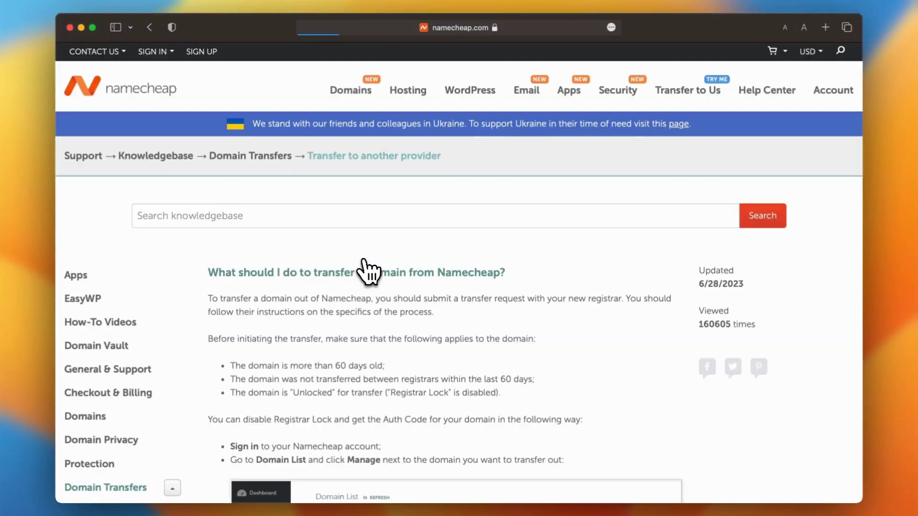
scroll(368, 271, down, 1)
scroll(368, 271, down, 2)
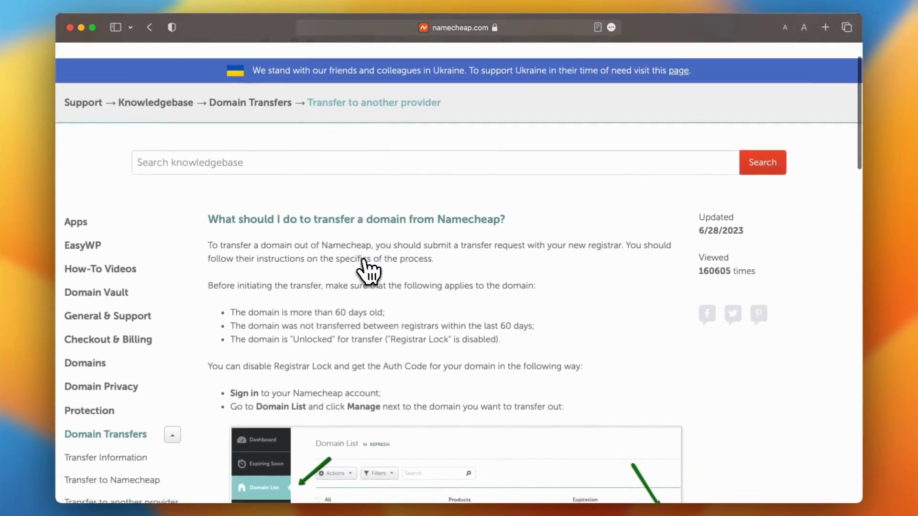
scroll(368, 271, down, 2)
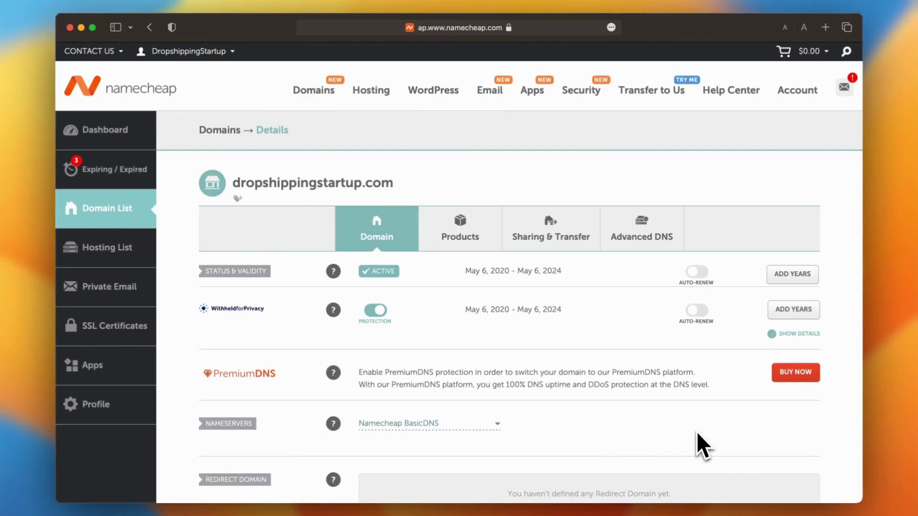
Unlock Domain Lock for dropshippingstartup.com under Sharing & Transfer's Transfer Out section
click(567, 234)
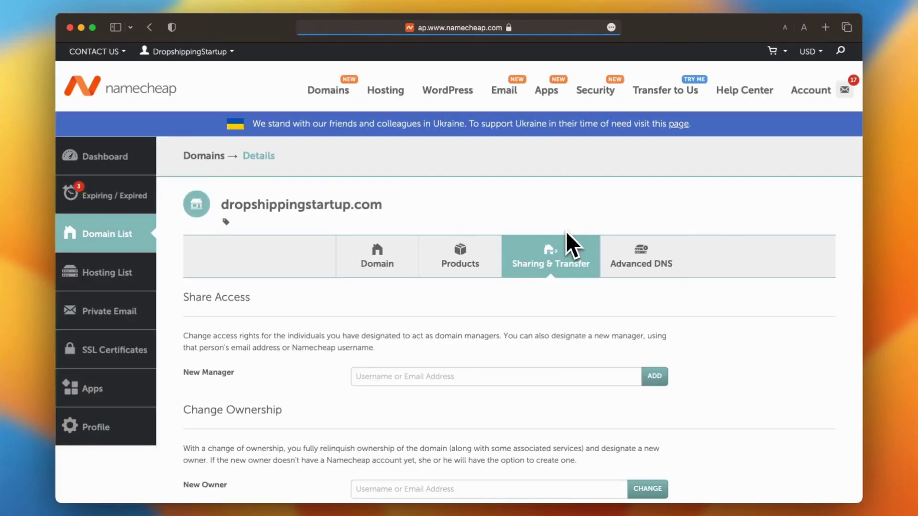
scroll(565, 232, down, 3)
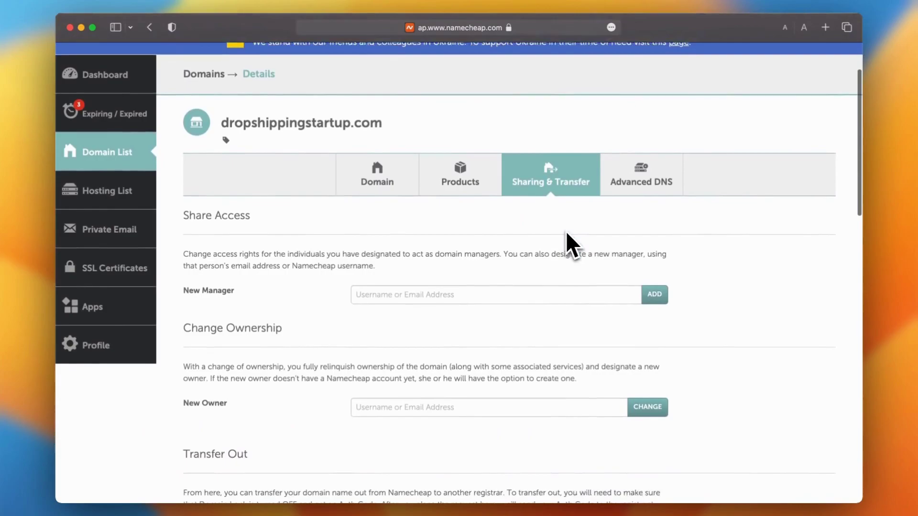
scroll(566, 231, down, 2)
scroll(566, 231, down, 2)
scroll(566, 231, down, 2)
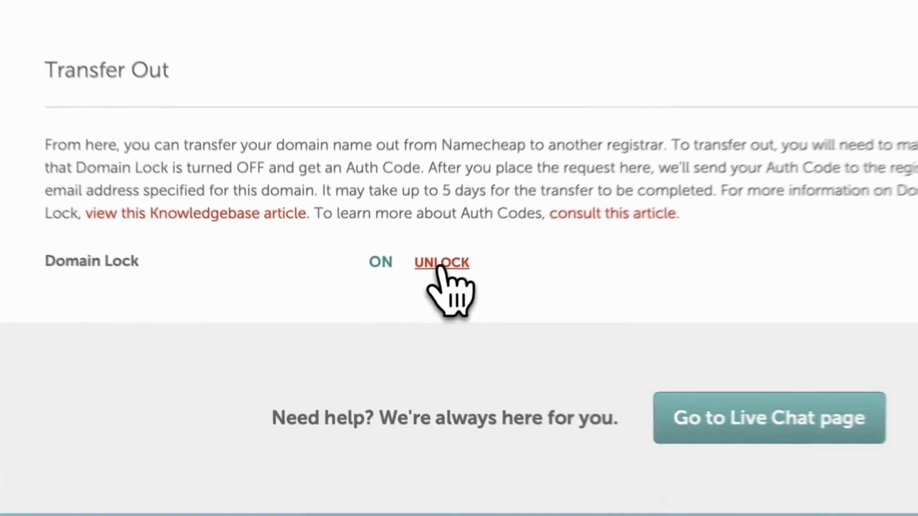
click(387, 315)
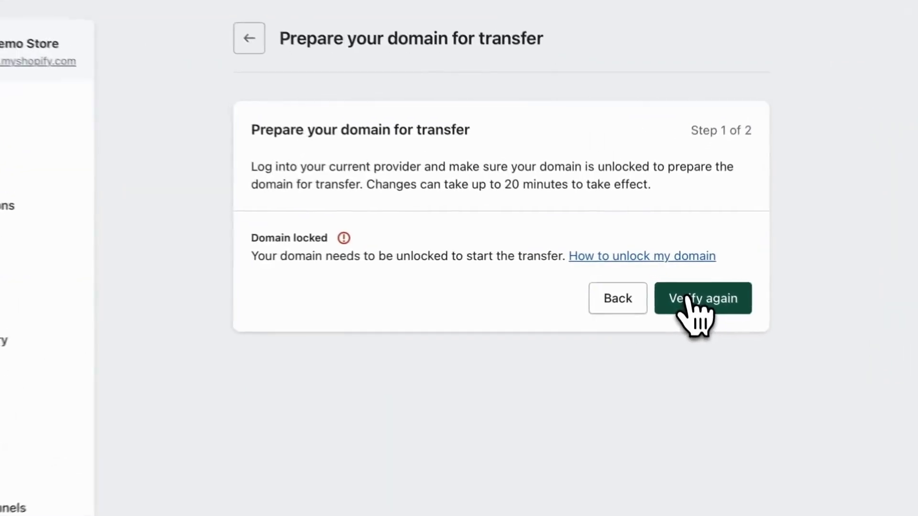
Re-check transfer readiness with Verify on Shopify's Prepare your domain for transfer card
click(670, 283)
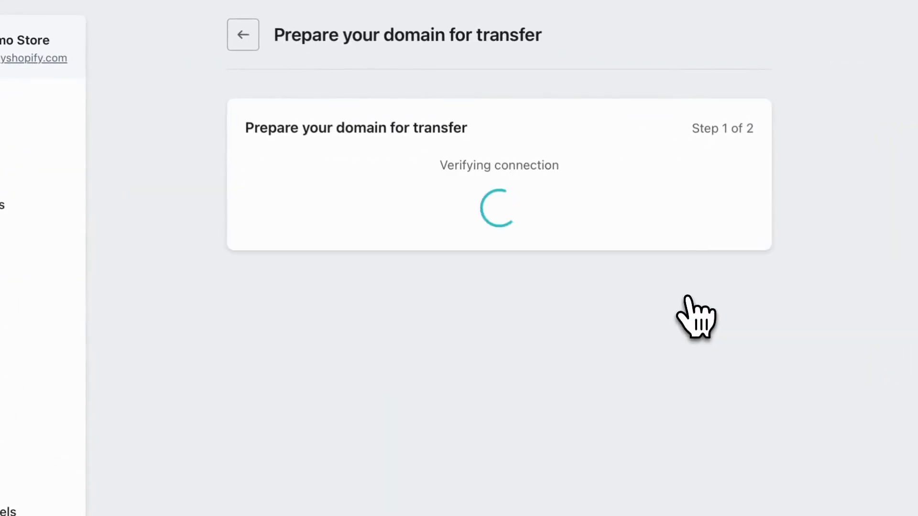